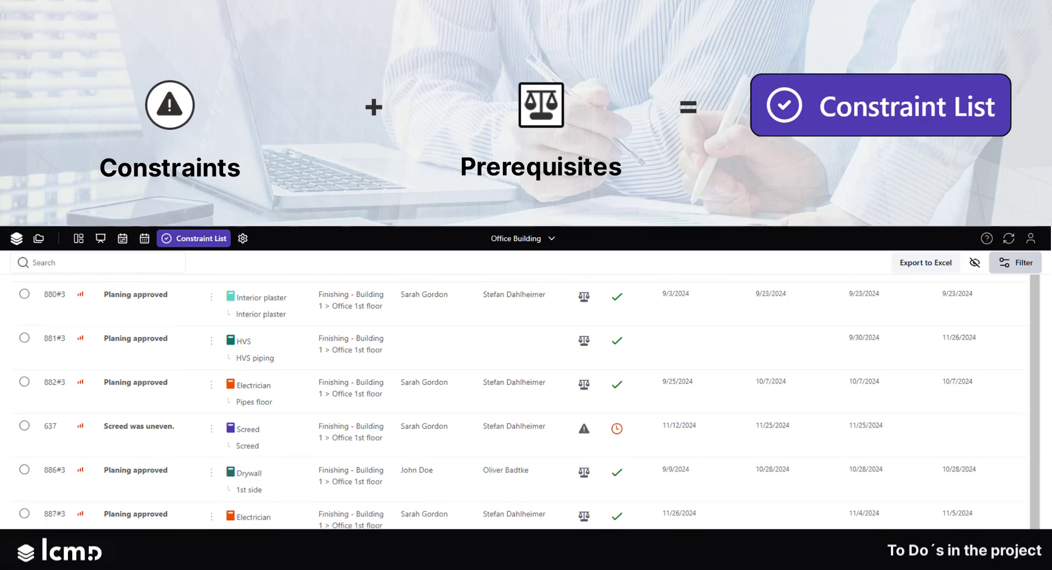
pyautogui.scroll(-2, 520, 401)
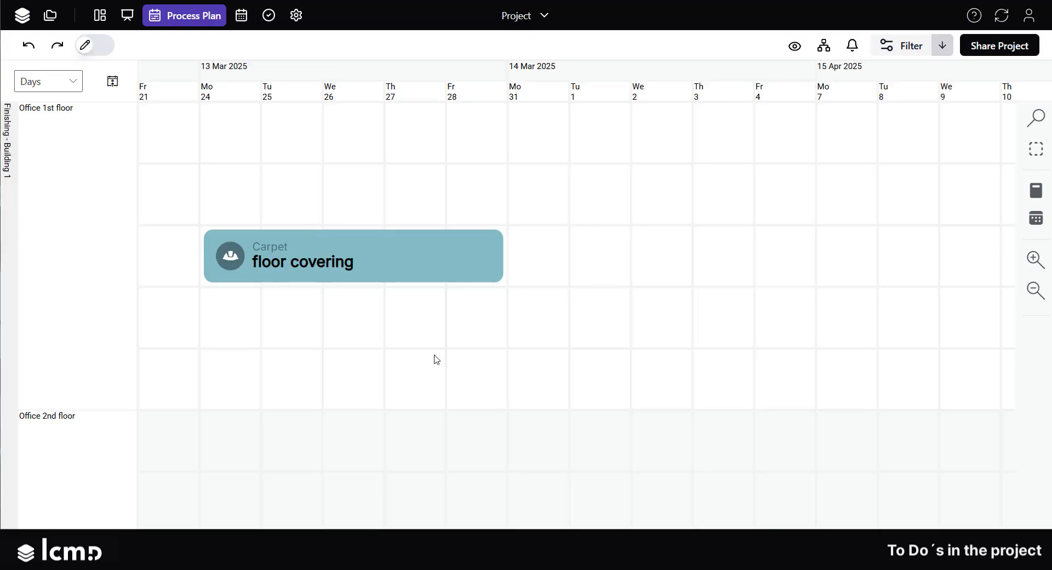
# Add a constraint 'Material is missing.' to the floor covering process with a promised date of 01/21/2025
pyautogui.click(417, 269)
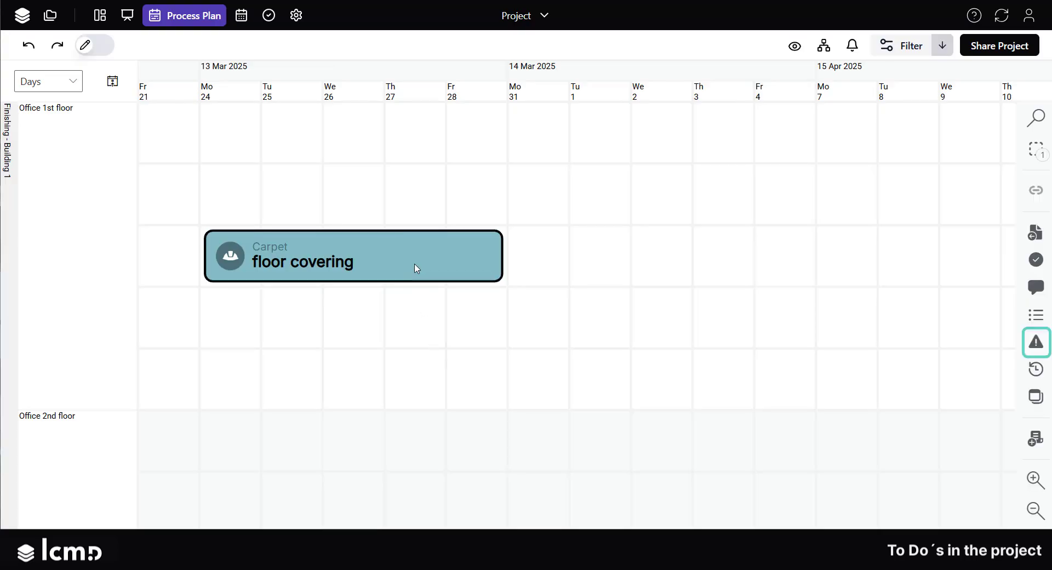
pyautogui.click(1036, 342)
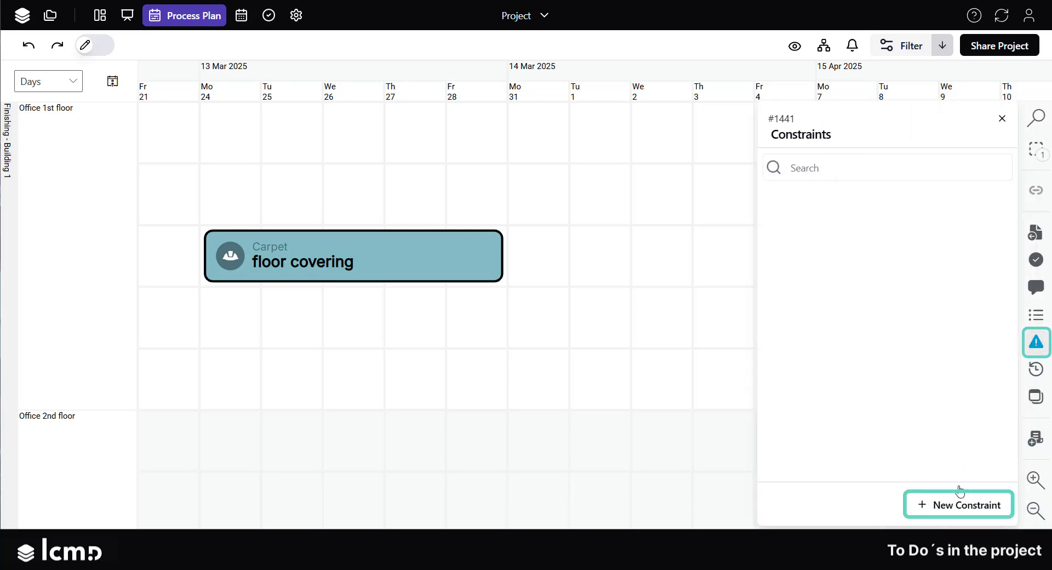
pyautogui.click(928, 503)
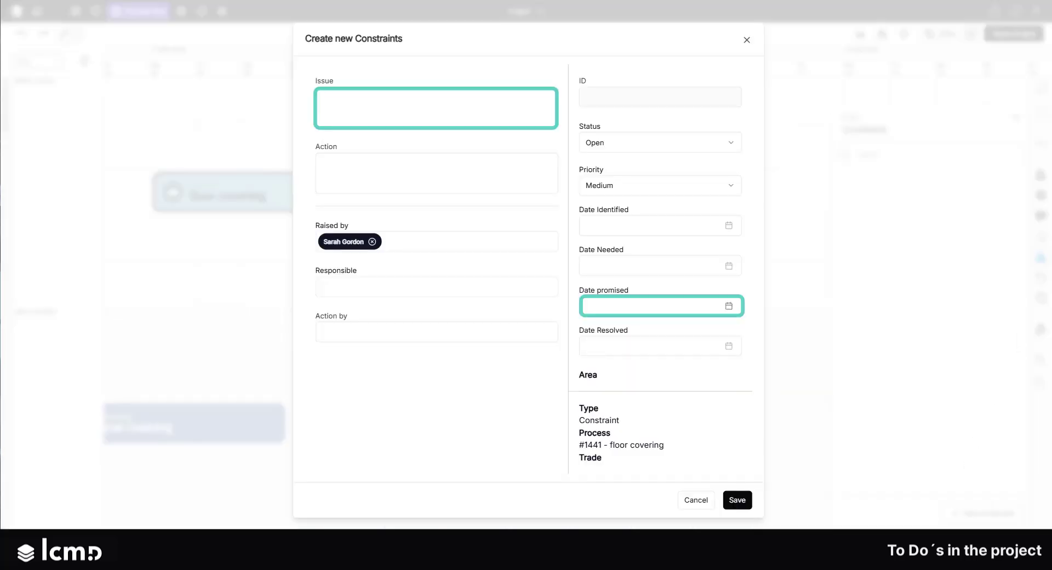
pyautogui.write('Material is missing.')
pyautogui.write('01/21/2025')
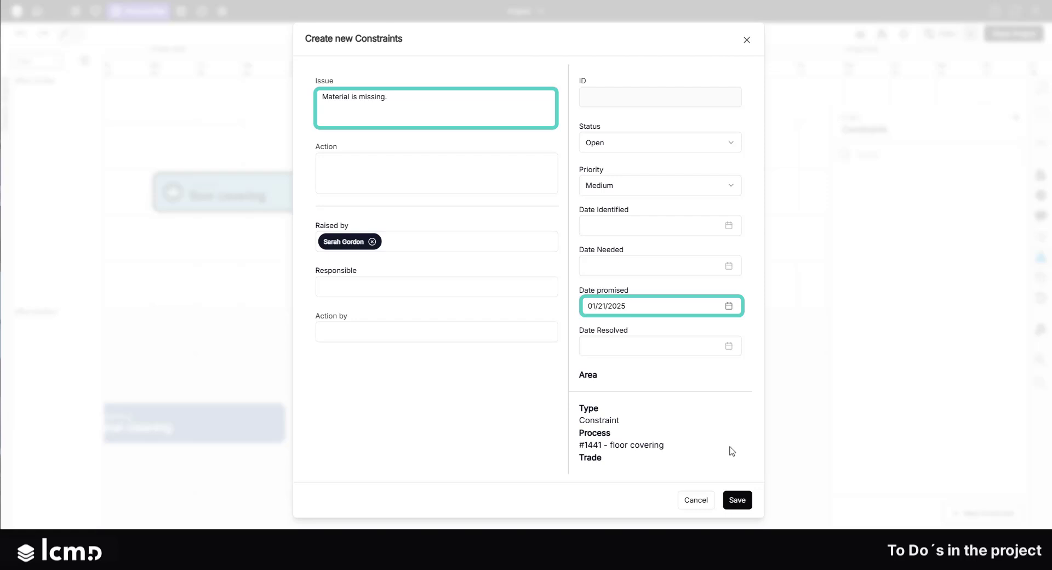
pyautogui.click(738, 499)
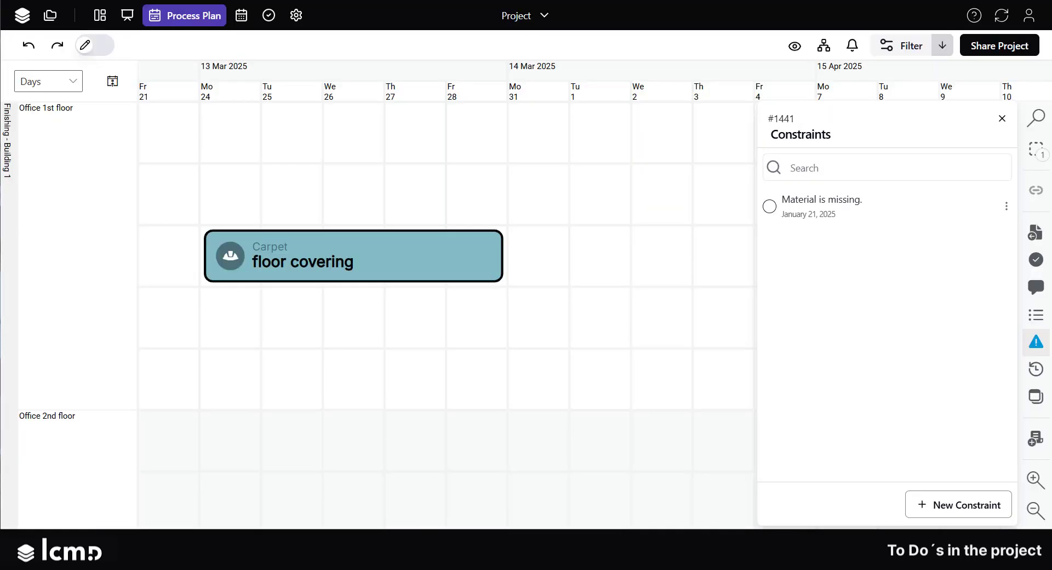
# Mark the 'Area is not cleaned.' constraint as resolved, then delete it
pyautogui.click(1005, 207)
pyautogui.click(1014, 233)
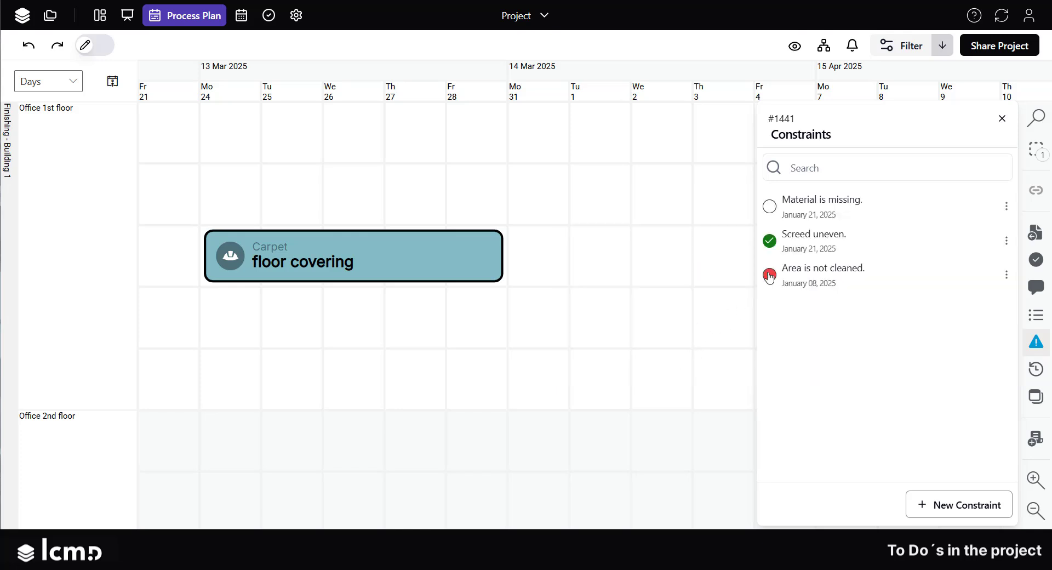
pyautogui.click(770, 275)
pyautogui.click(1005, 276)
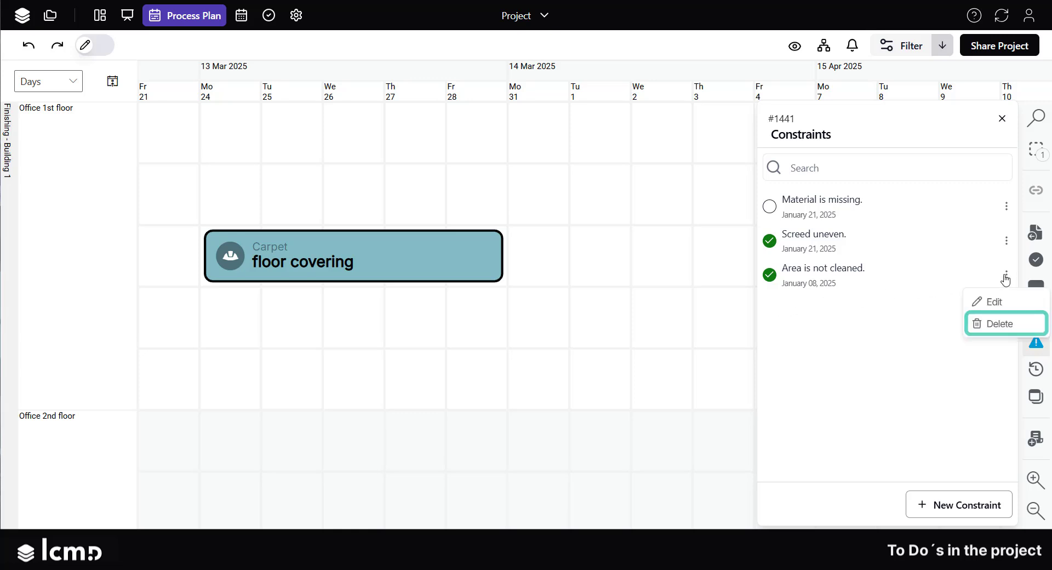
pyautogui.click(1032, 326)
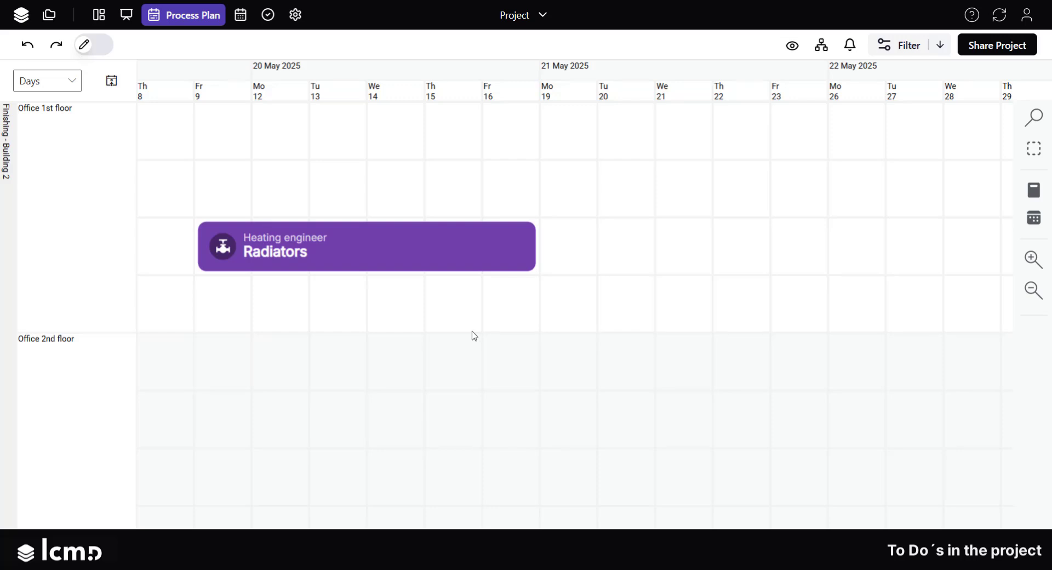
# Add a prerequisite 'Material on site.' with a 3 working day lead time to the Radiators process
pyautogui.click(464, 250)
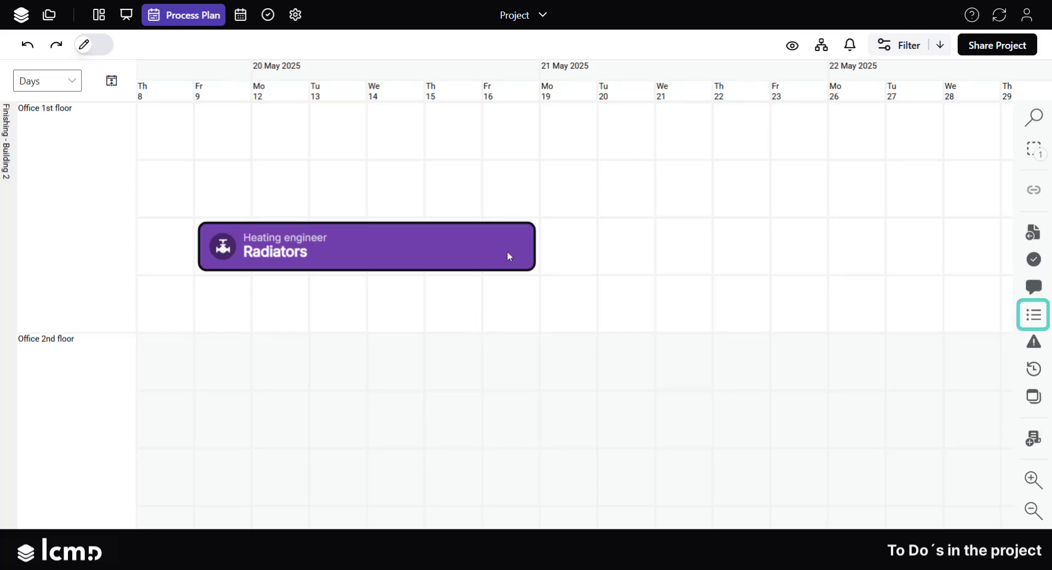
pyautogui.click(1033, 315)
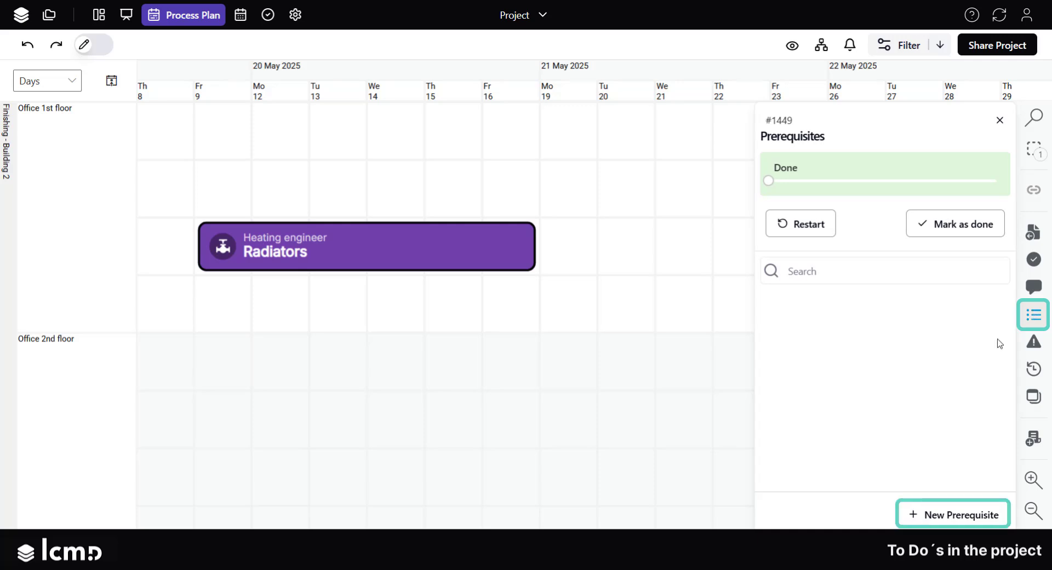
pyautogui.click(954, 513)
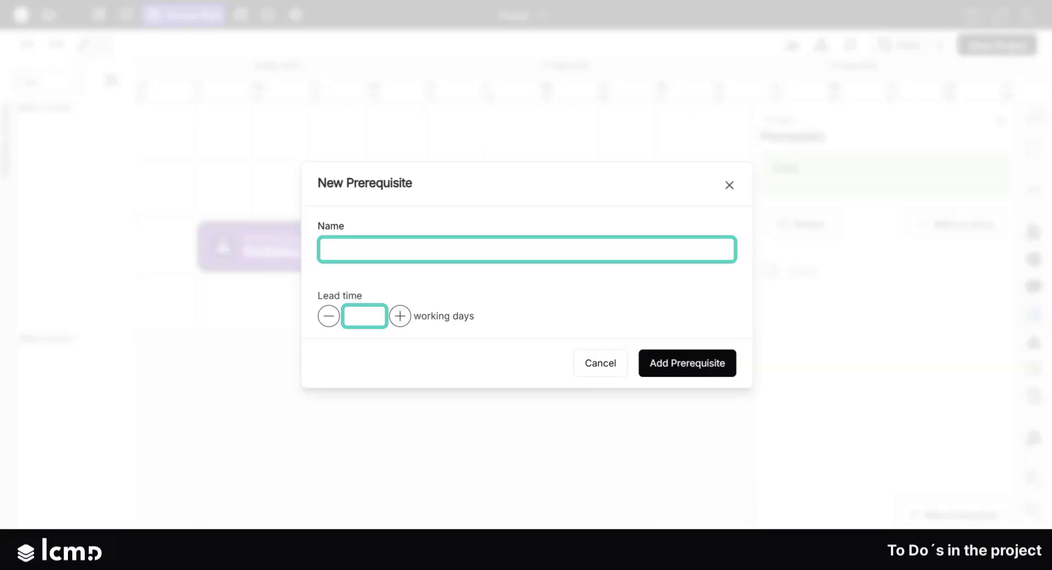
pyautogui.write('Material on site.')
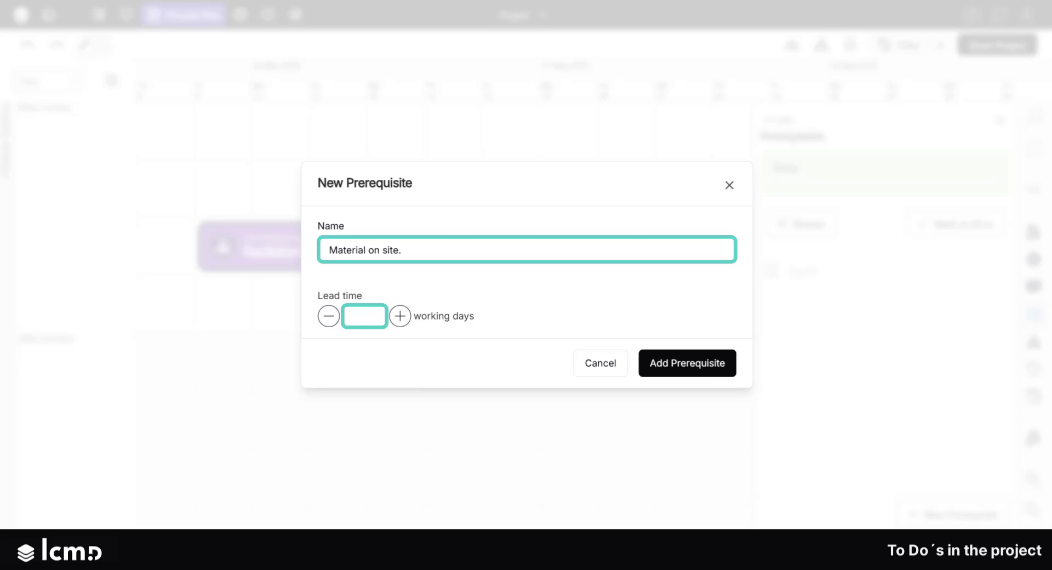
pyautogui.click(364, 316)
pyautogui.write('3')
pyautogui.click(666, 366)
# Edit the 'Material on site.' prerequisite and enter the action 'Check tools in magazine.'
pyautogui.click(1004, 324)
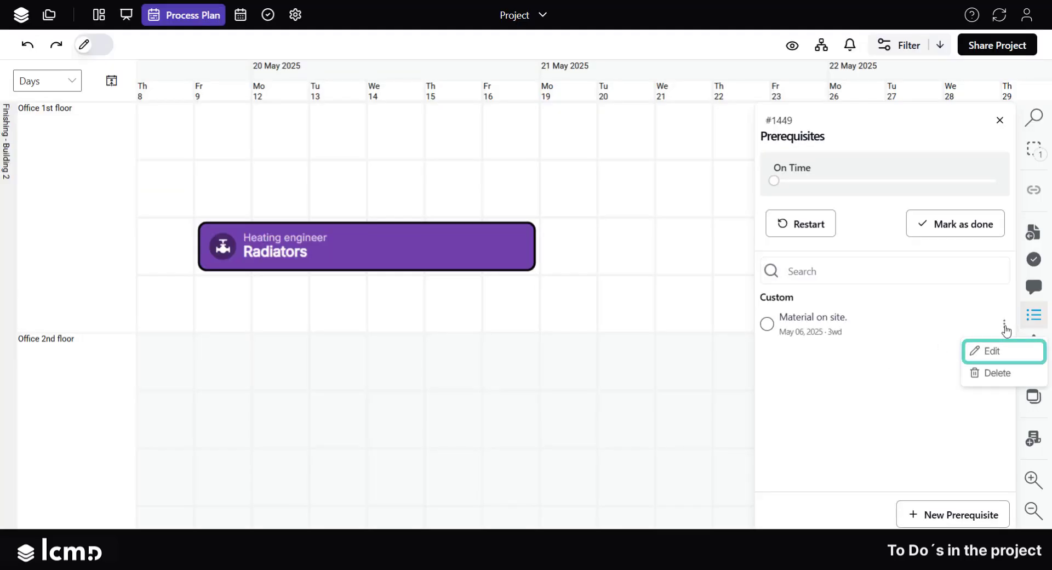
pyautogui.click(1000, 353)
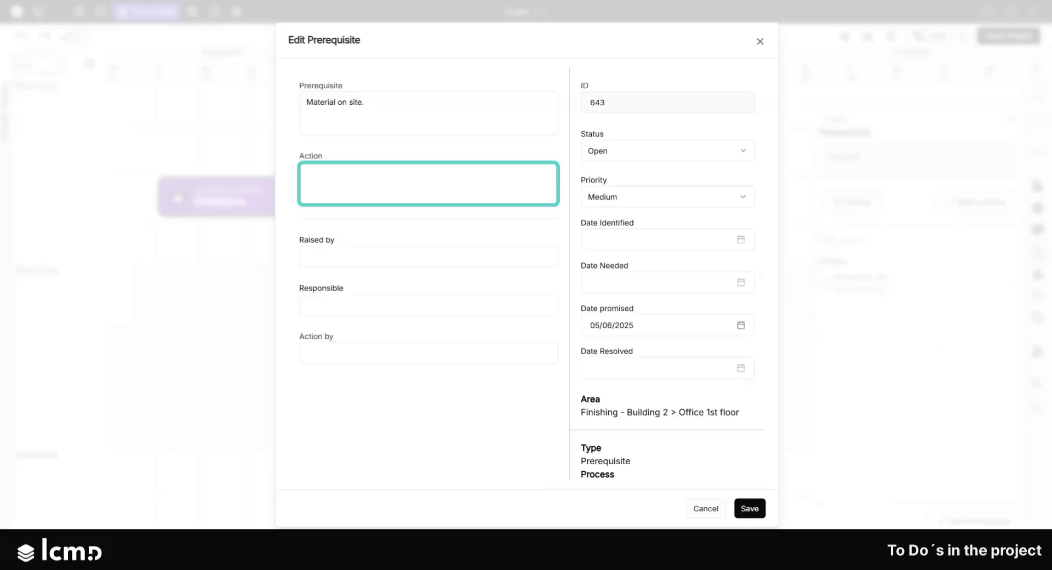
pyautogui.write('Check tools in magazine.')
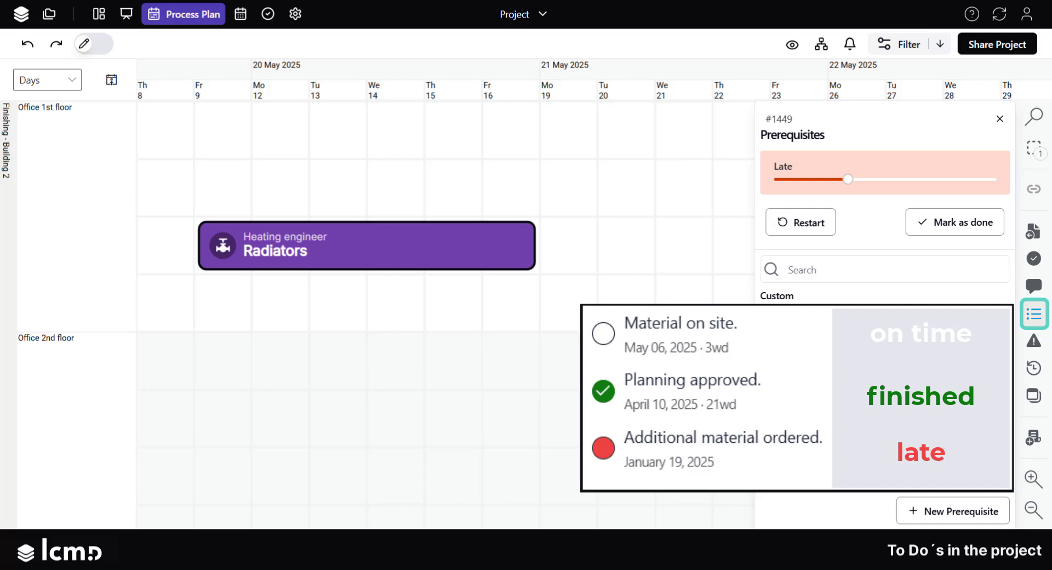
# Mark 'Additional material ordered.' as done, then mark the whole prerequisite list as done
pyautogui.click(767, 391)
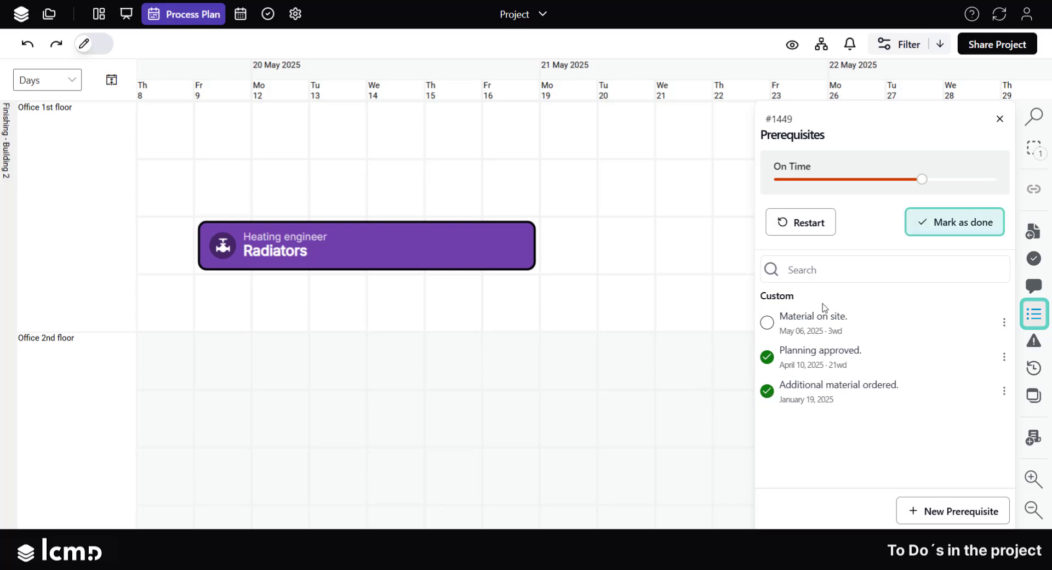
pyautogui.click(955, 223)
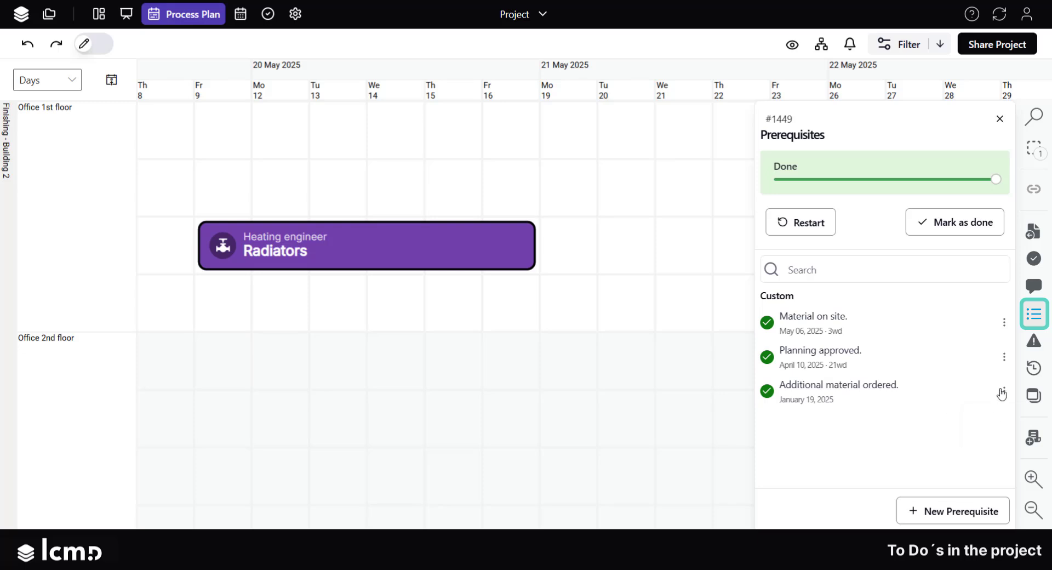
# Delete the 'Additional material ordered.' prerequisite
pyautogui.click(1003, 391)
pyautogui.click(1019, 440)
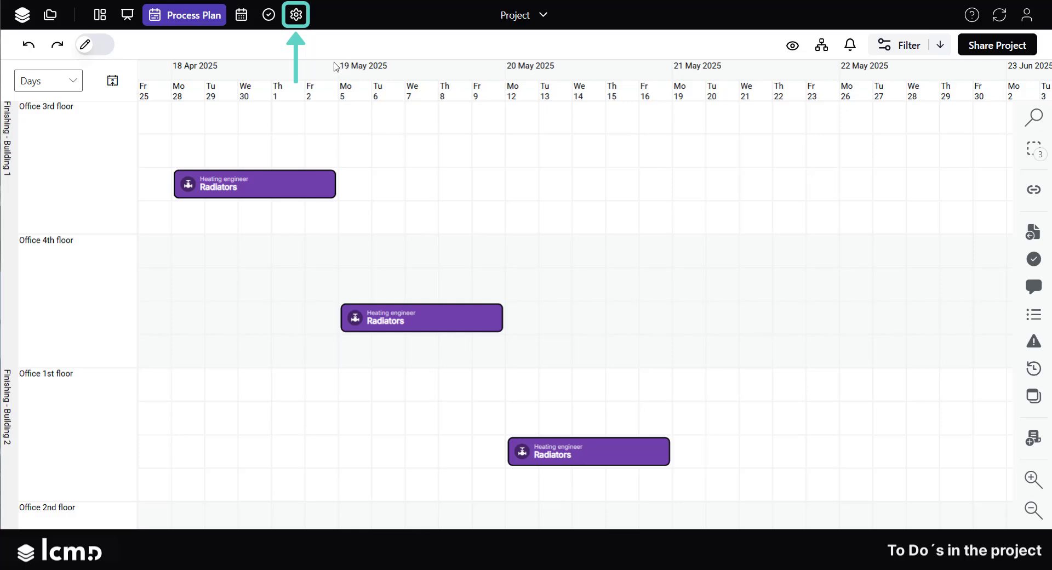
# In project settings, create a standard prerequisite 'Material on the site.' with 5 working days lead time for Heating engineer
pyautogui.click(296, 15)
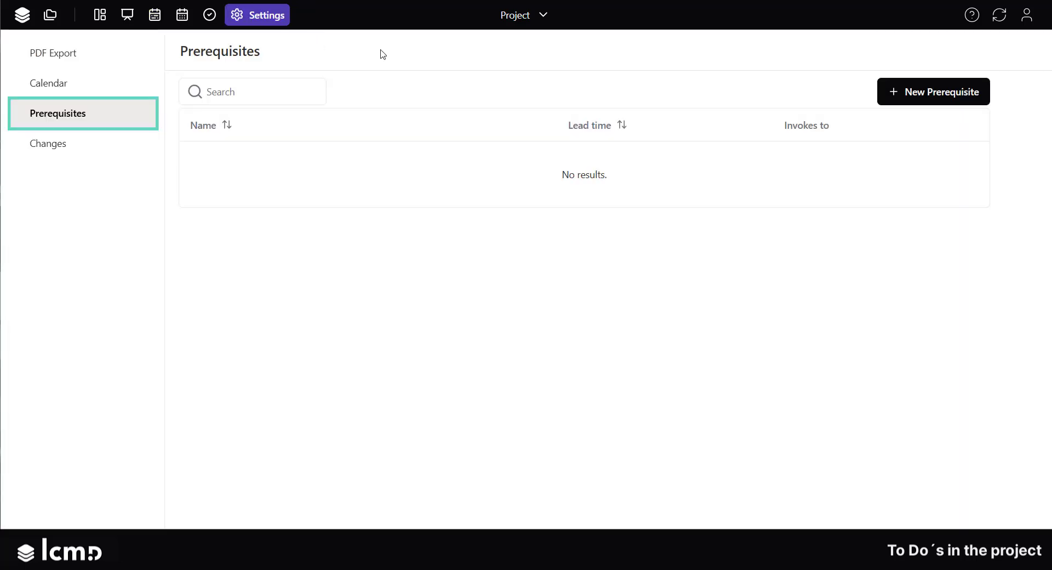
pyautogui.click(915, 94)
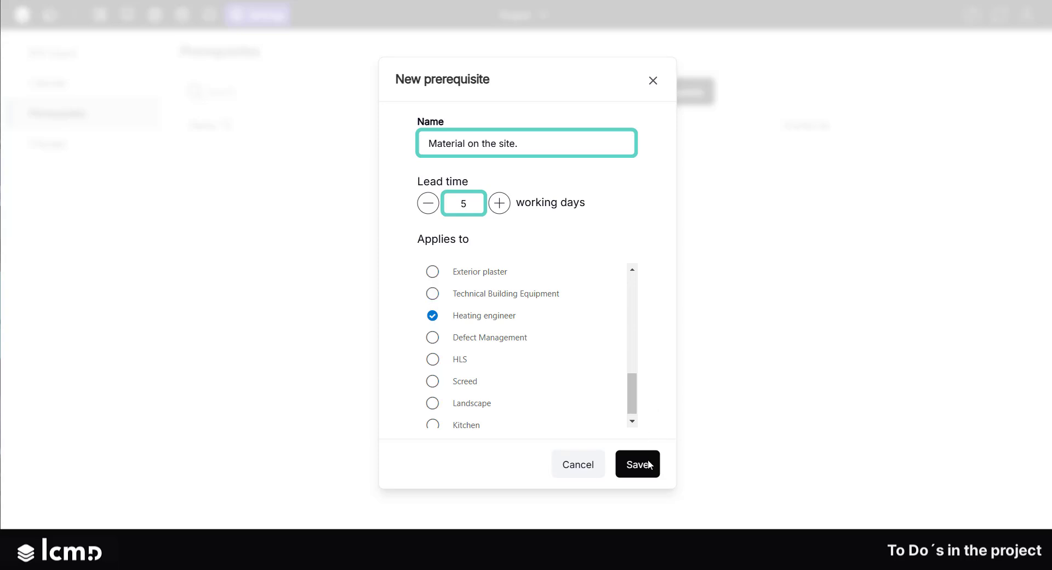
pyautogui.click(637, 465)
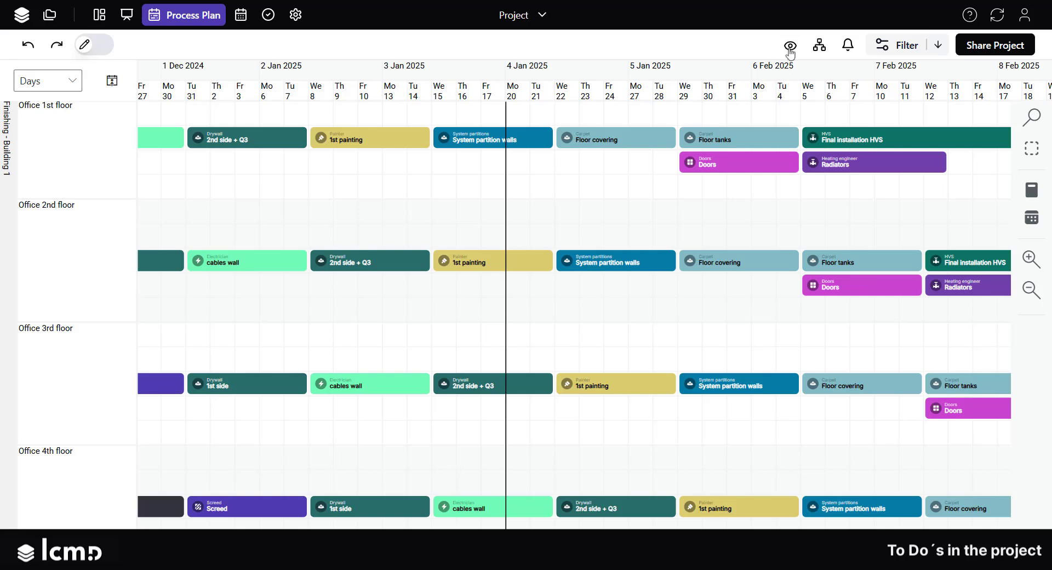
# Switch the process plan view to Constraint coloring
pyautogui.click(790, 50)
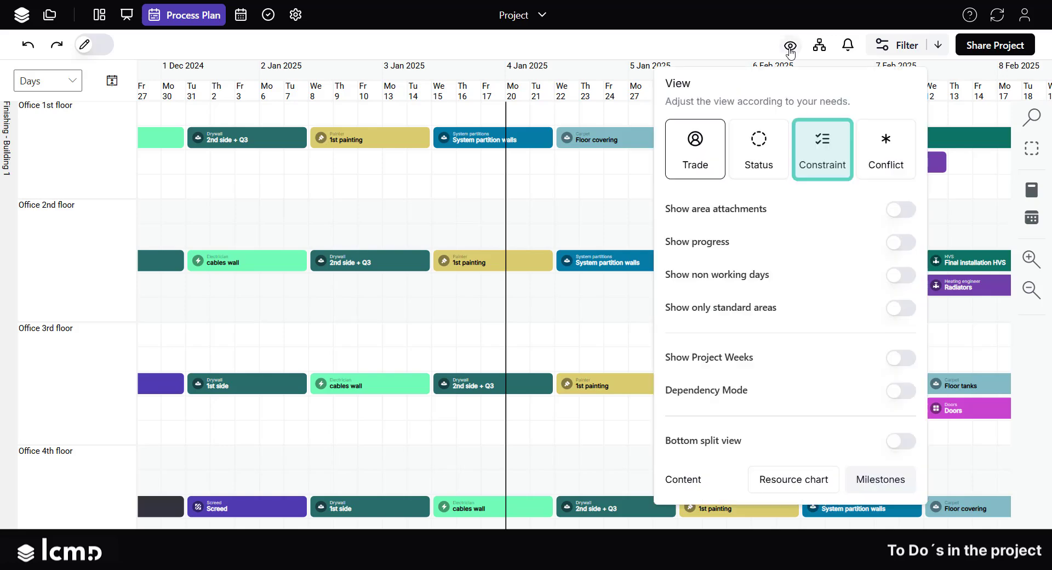
pyautogui.click(820, 150)
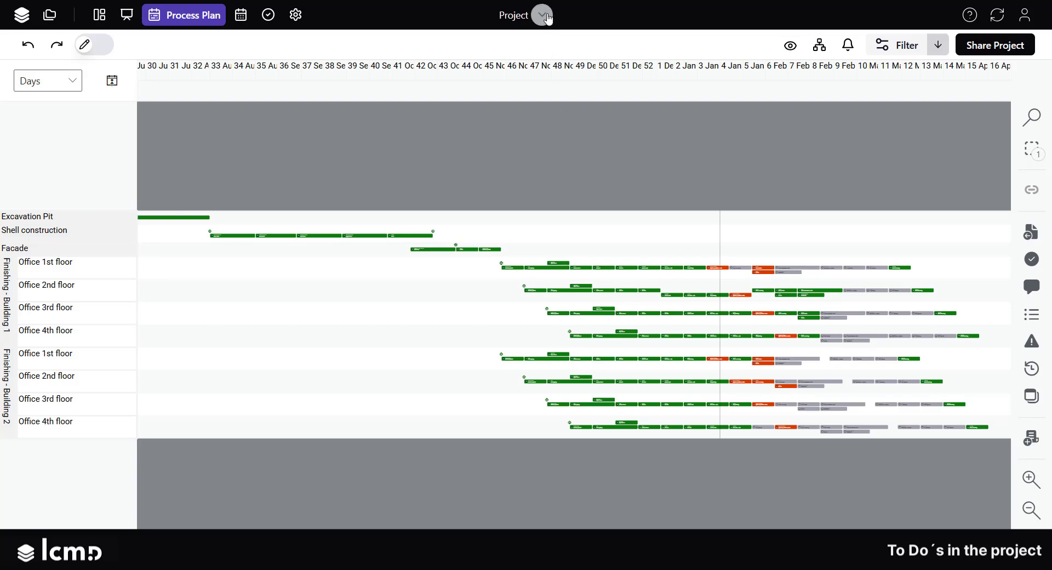
# Export the project's process plan as a PDF
pyautogui.click(544, 15)
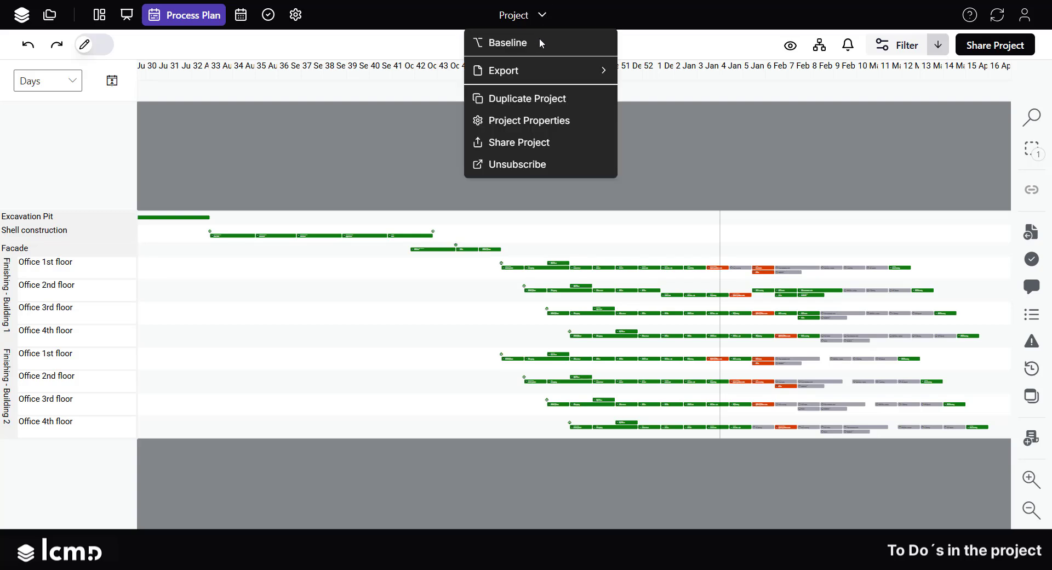
pyautogui.moveTo(534, 70)
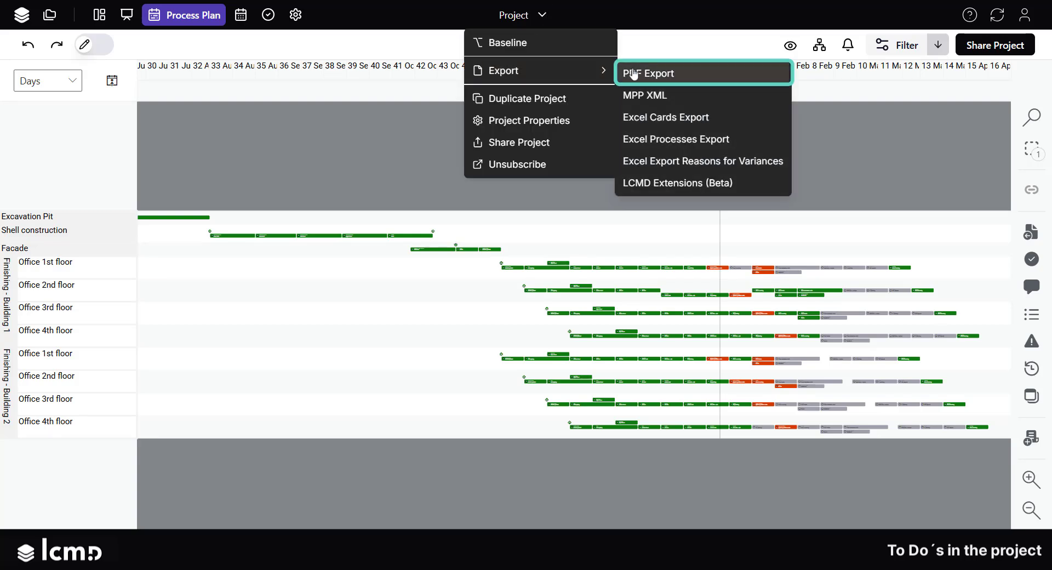
pyautogui.click(694, 76)
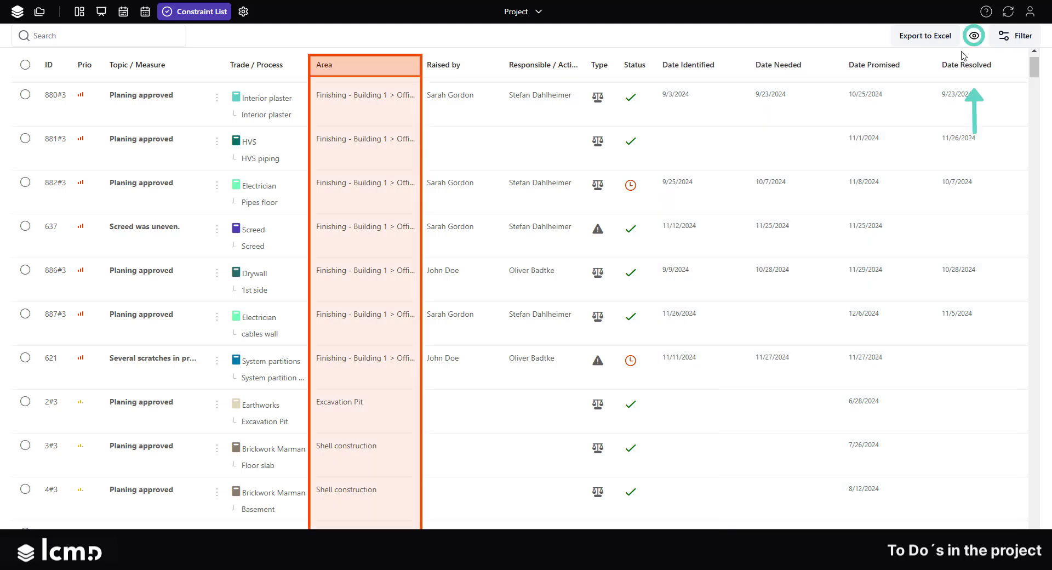
# Toggle full-text display in the constraint list and widen the Area column
pyautogui.click(974, 37)
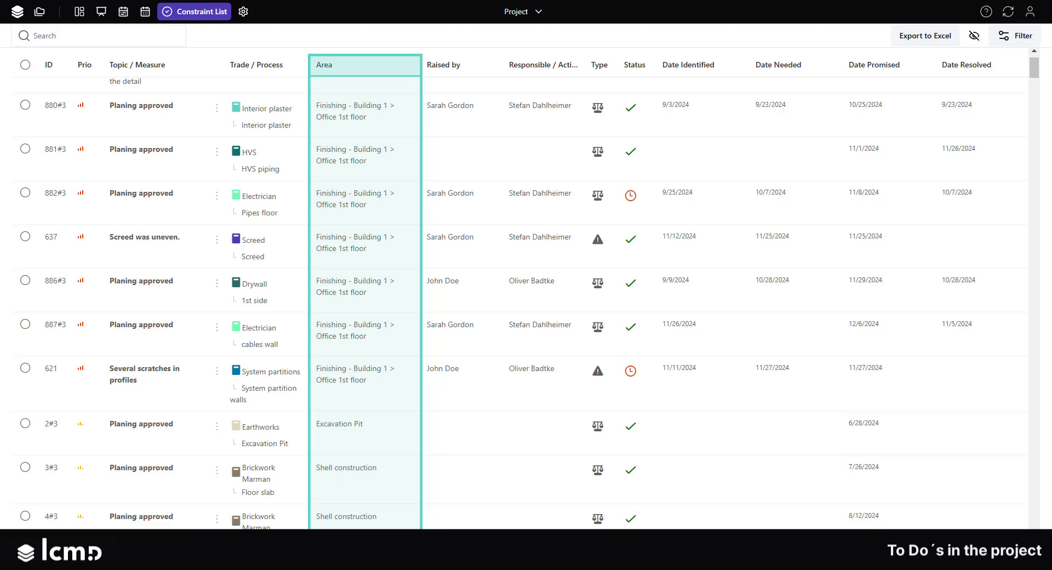
pyautogui.moveTo(421, 55); pyautogui.dragTo(464, 54)
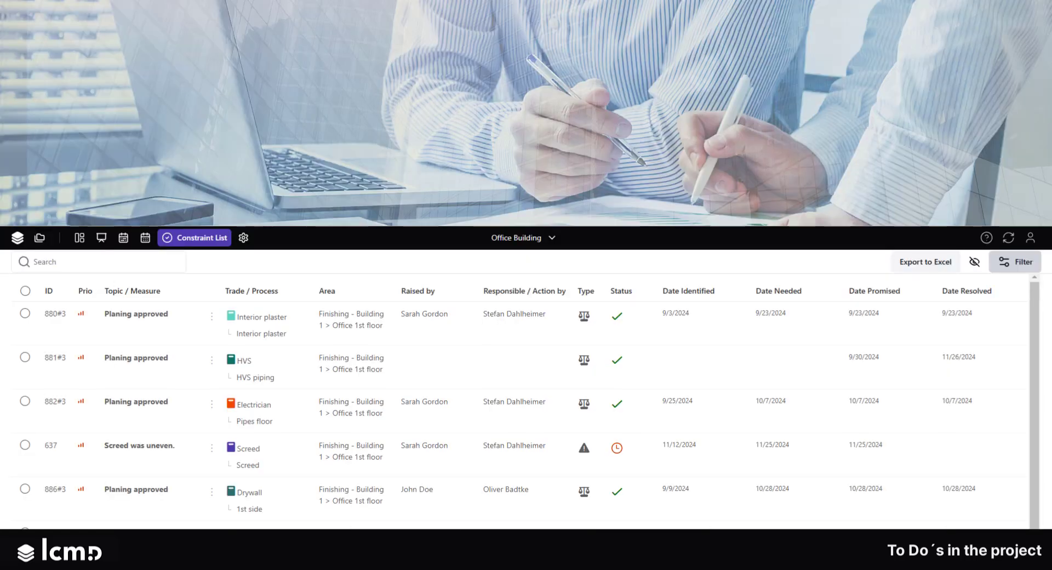
pyautogui.scroll(-2, 520, 410)
pyautogui.scroll(-3, 521, 411)
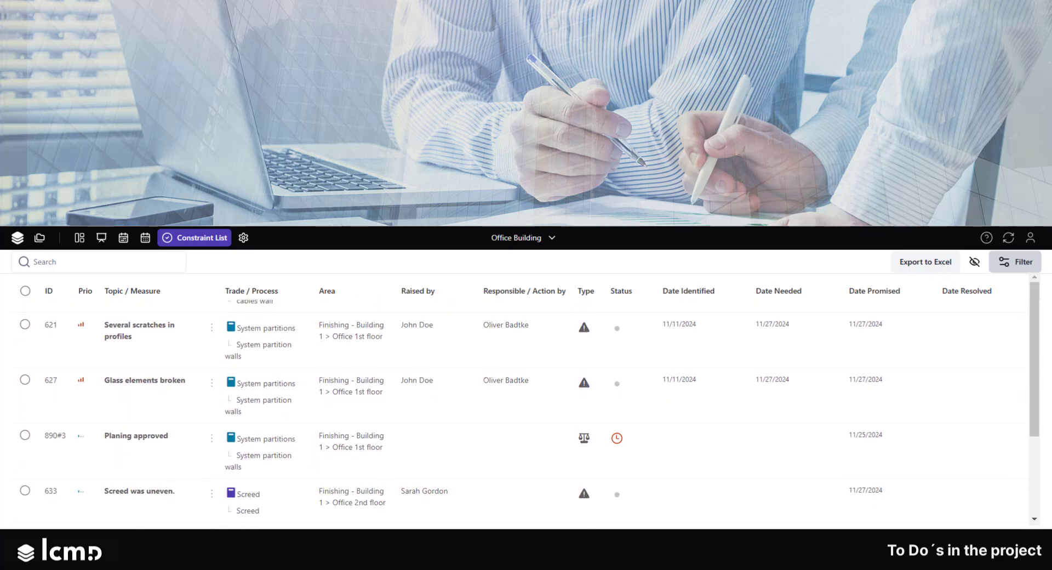
pyautogui.scroll(3, 521, 411)
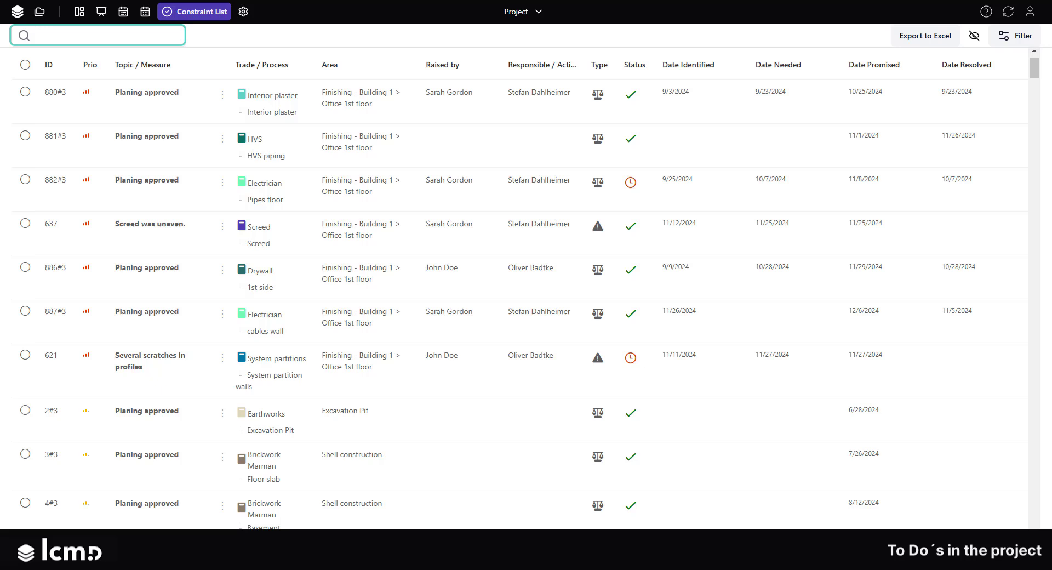
# Search the constraint list for screed and sort the results by Date Needed ascending
pyautogui.write('screed')
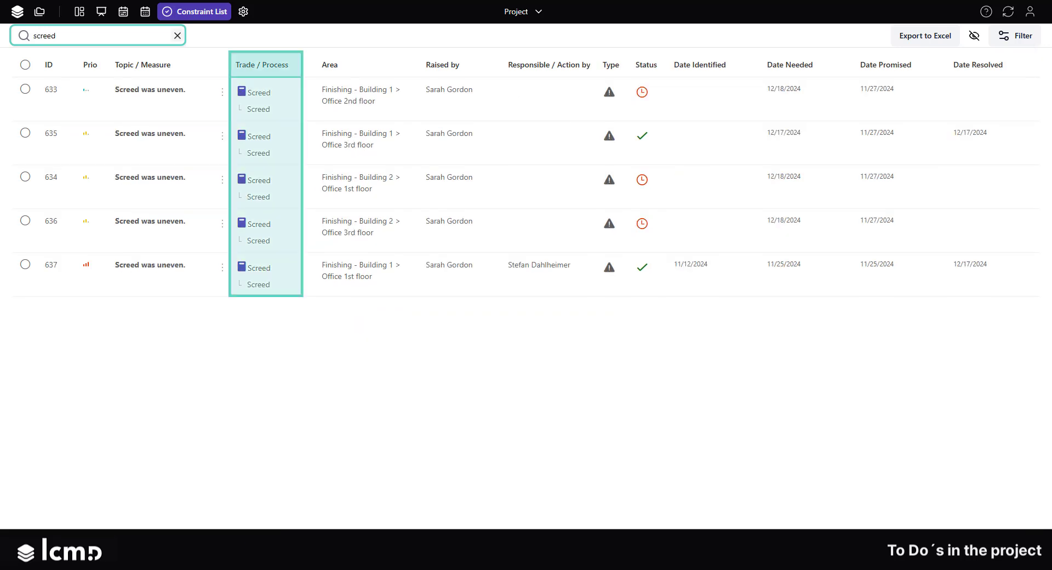
pyautogui.click(808, 65)
pyautogui.click(844, 88)
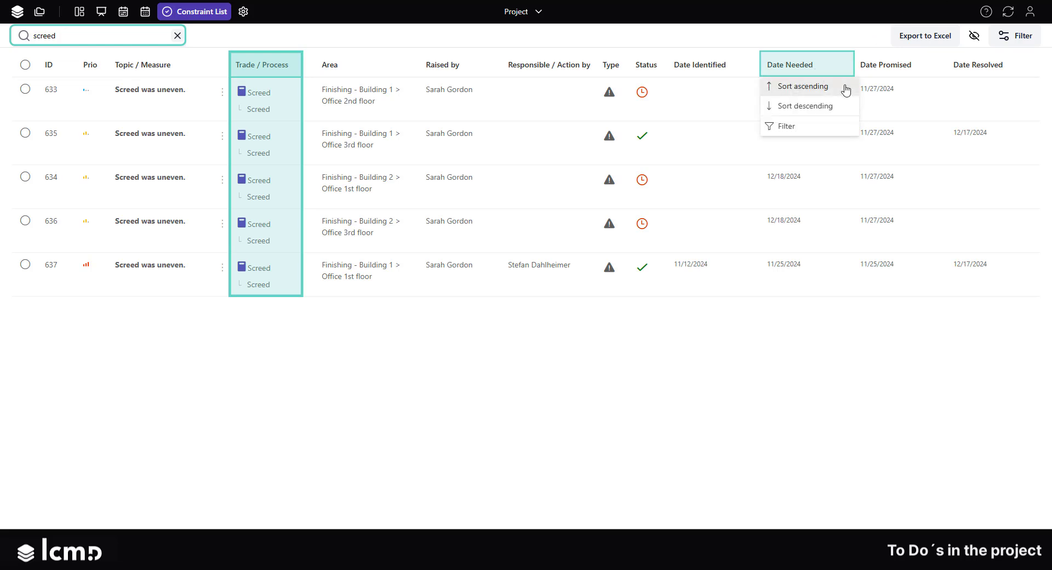